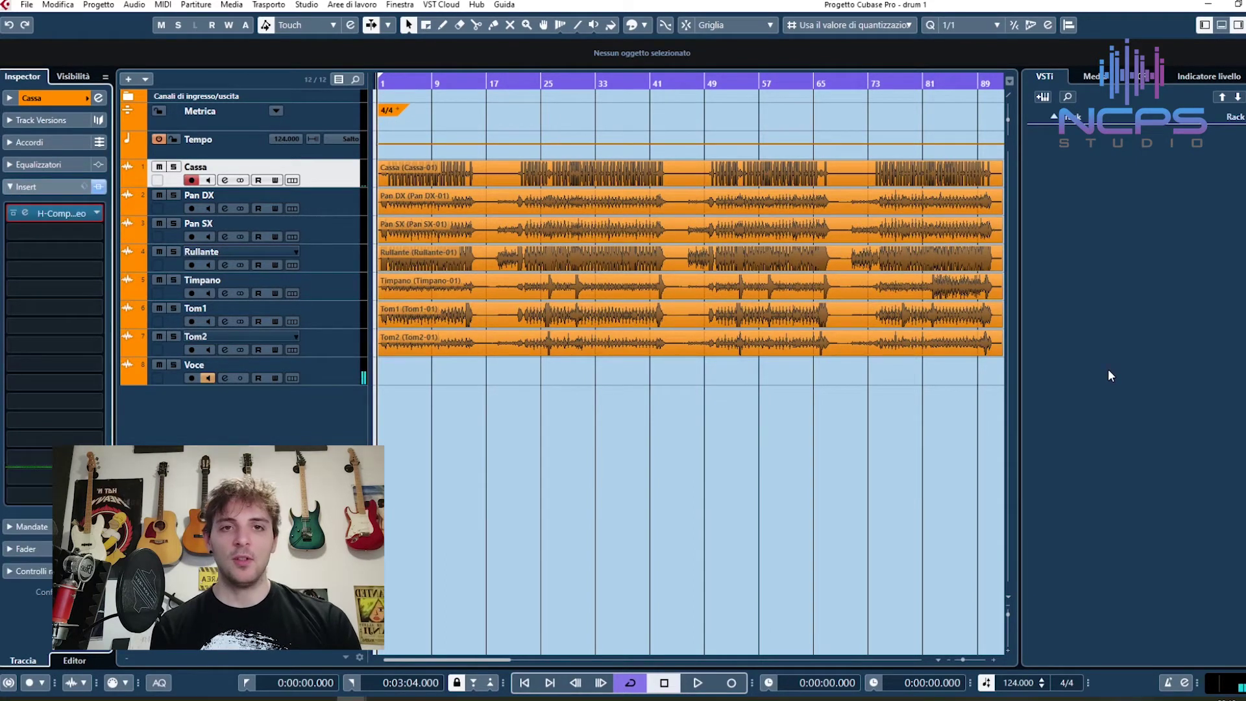
Open the H-Comp Stereo insert on the Cassa track and examine its Mix control
click(60, 213)
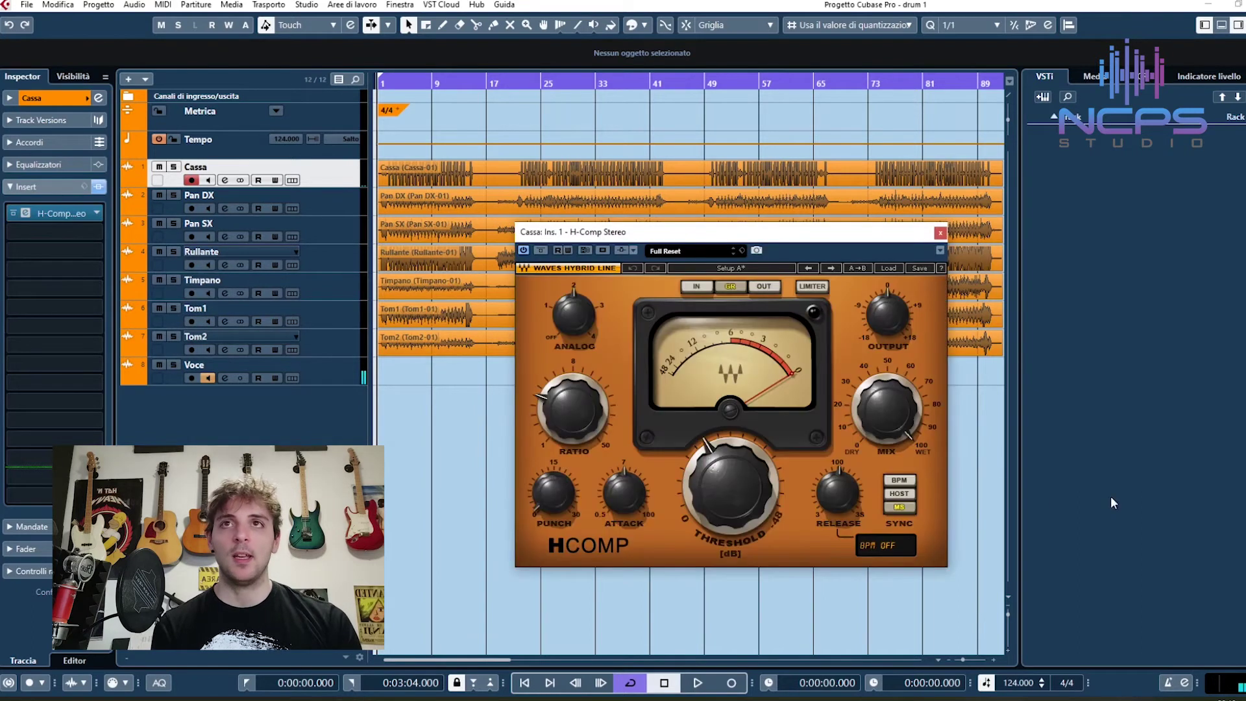
mouse_move(882, 388)
mouse_down()
mouse_move(882, 427)
mouse_move(881, 389)
mouse_up()
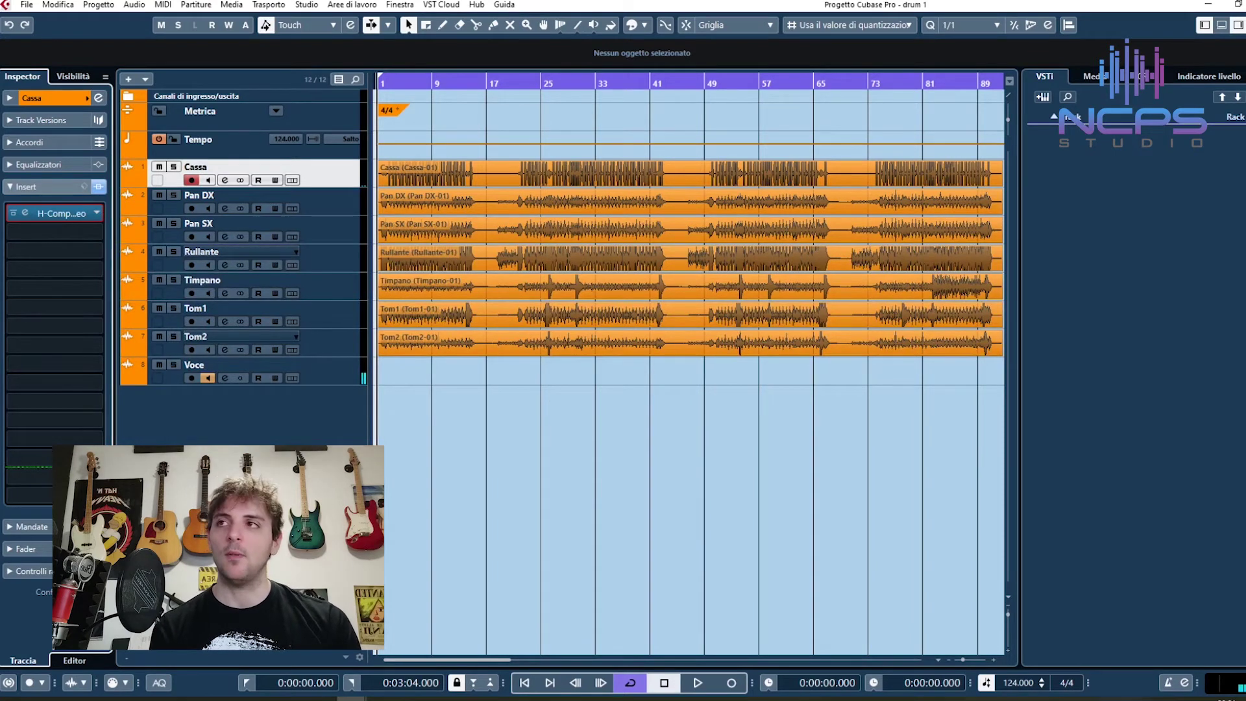
Add a stereo FX track with the Compressor effect, routed to Studio Out and created inside the folder
right_click(244, 134)
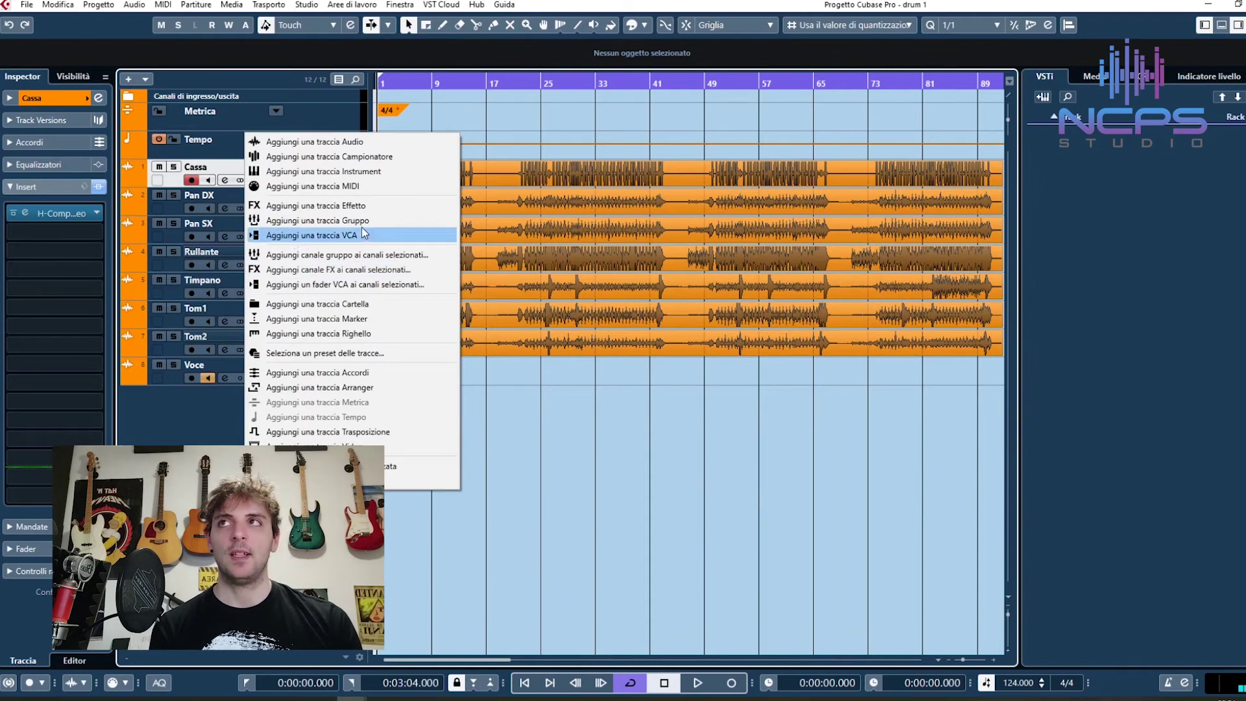
click(351, 206)
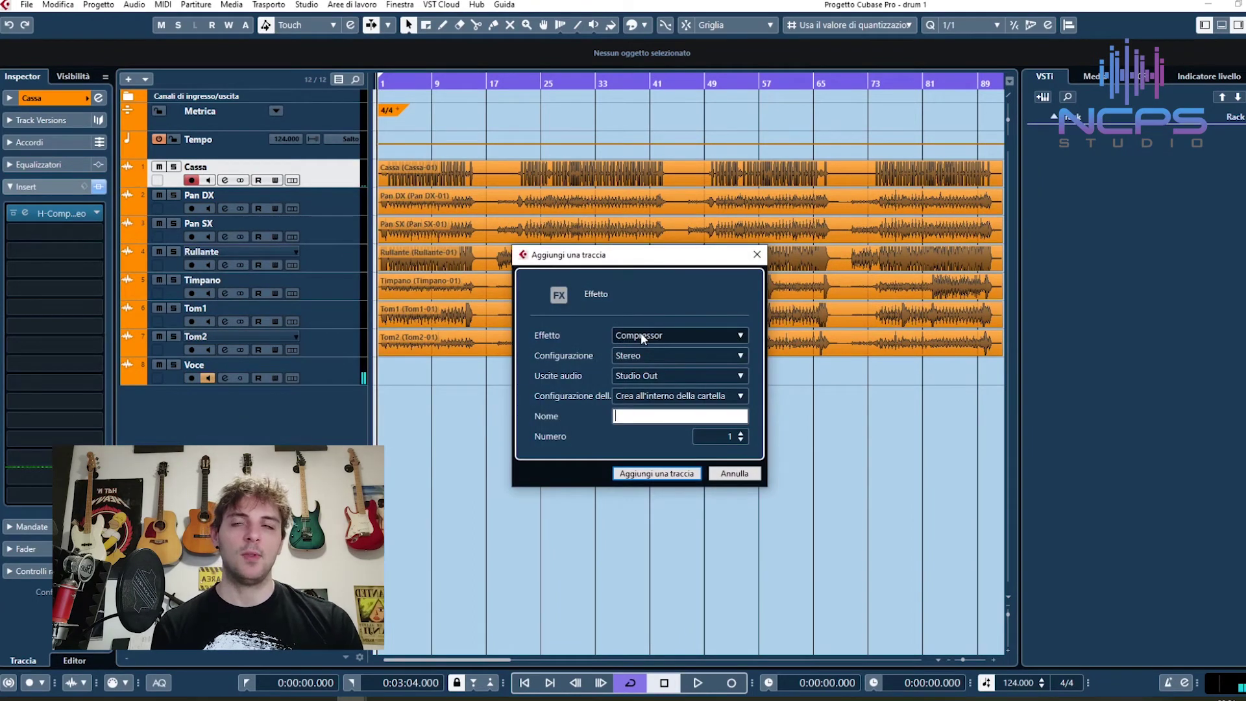
click(635, 482)
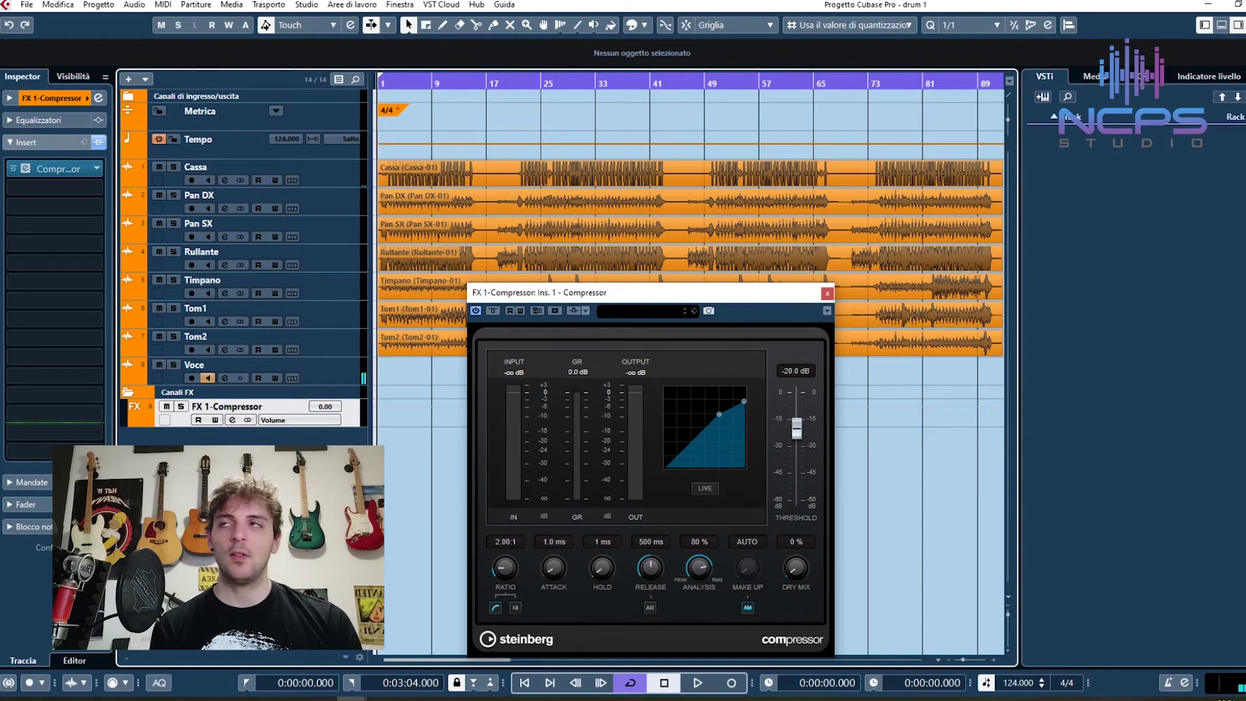
Assign the Cassa track's first send to FX 1-Compressor and activate that send
click(196, 170)
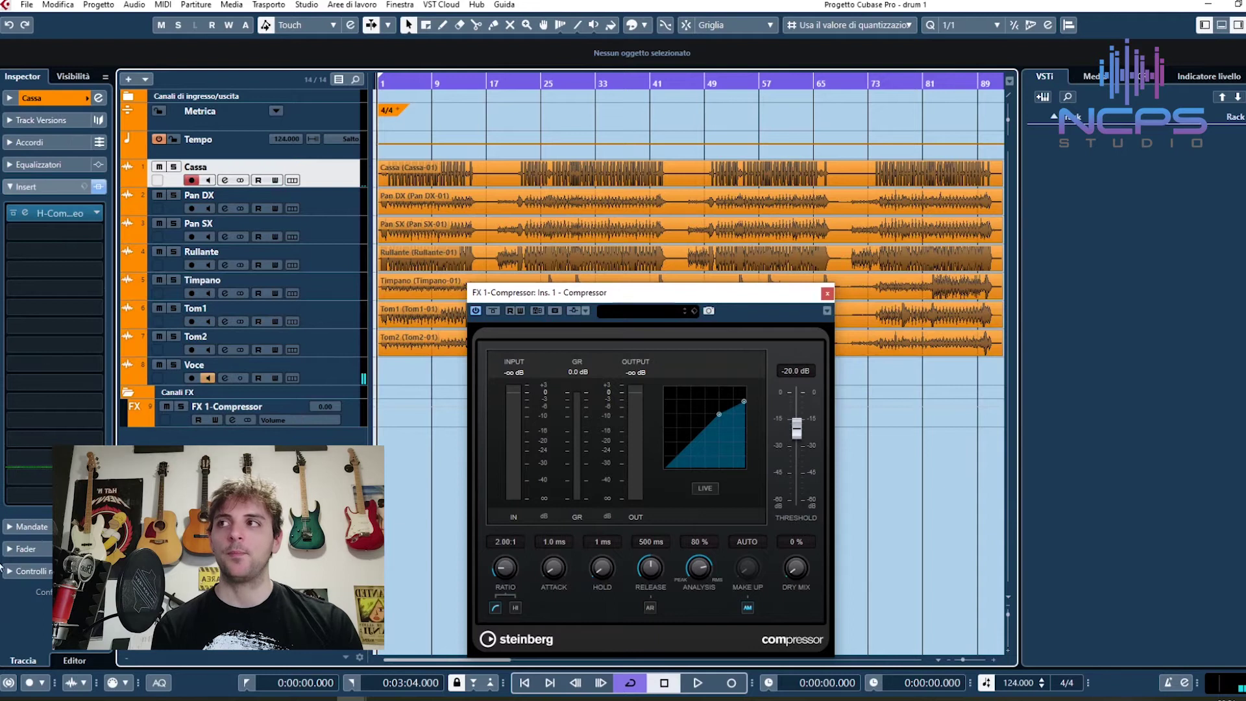
click(37, 527)
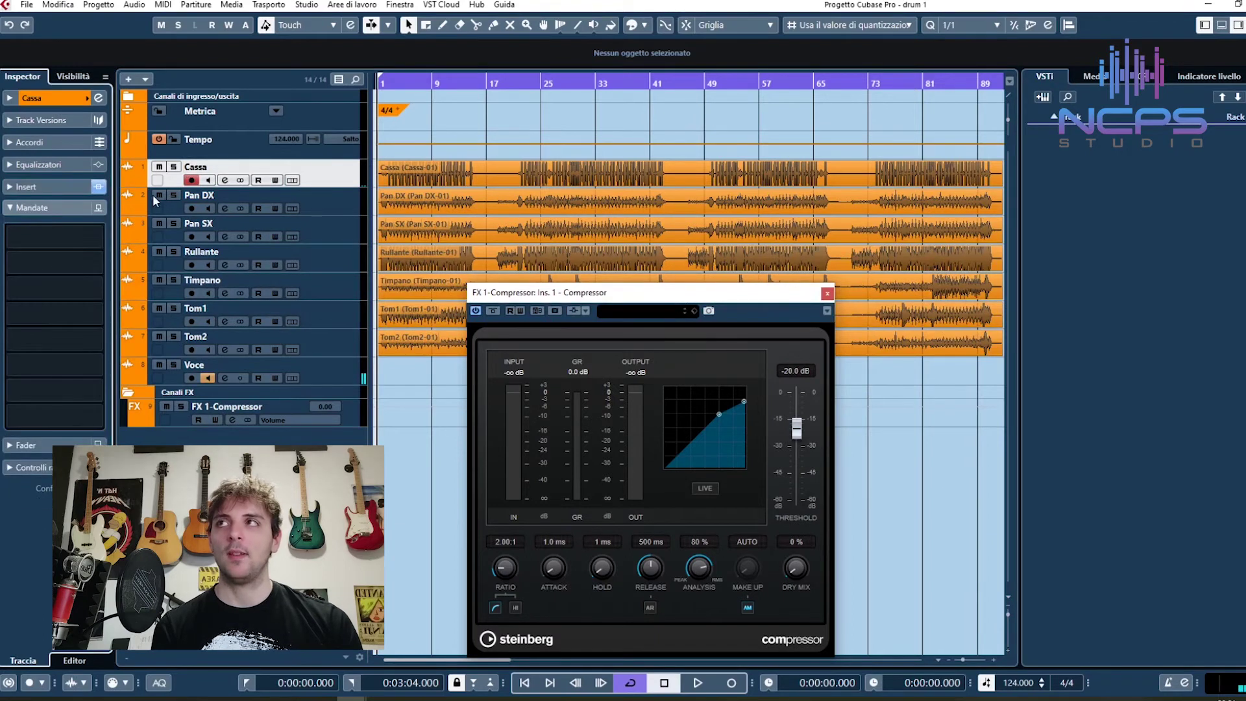
click(94, 238)
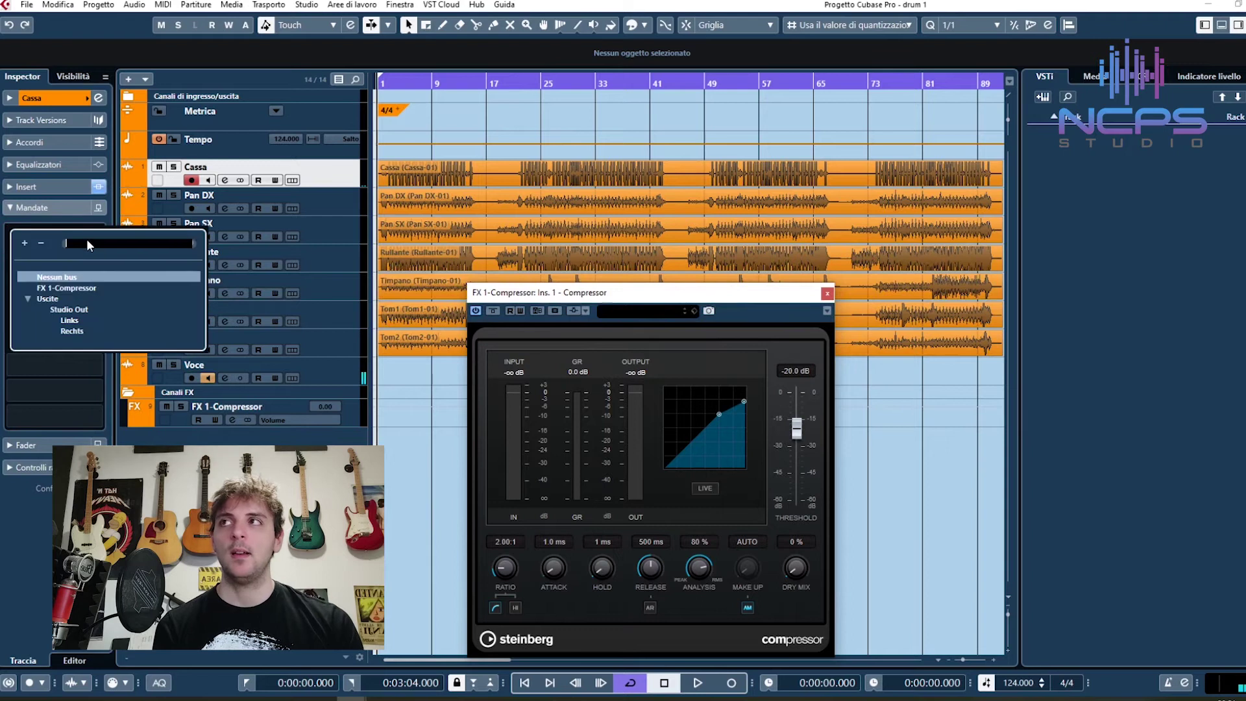
click(75, 289)
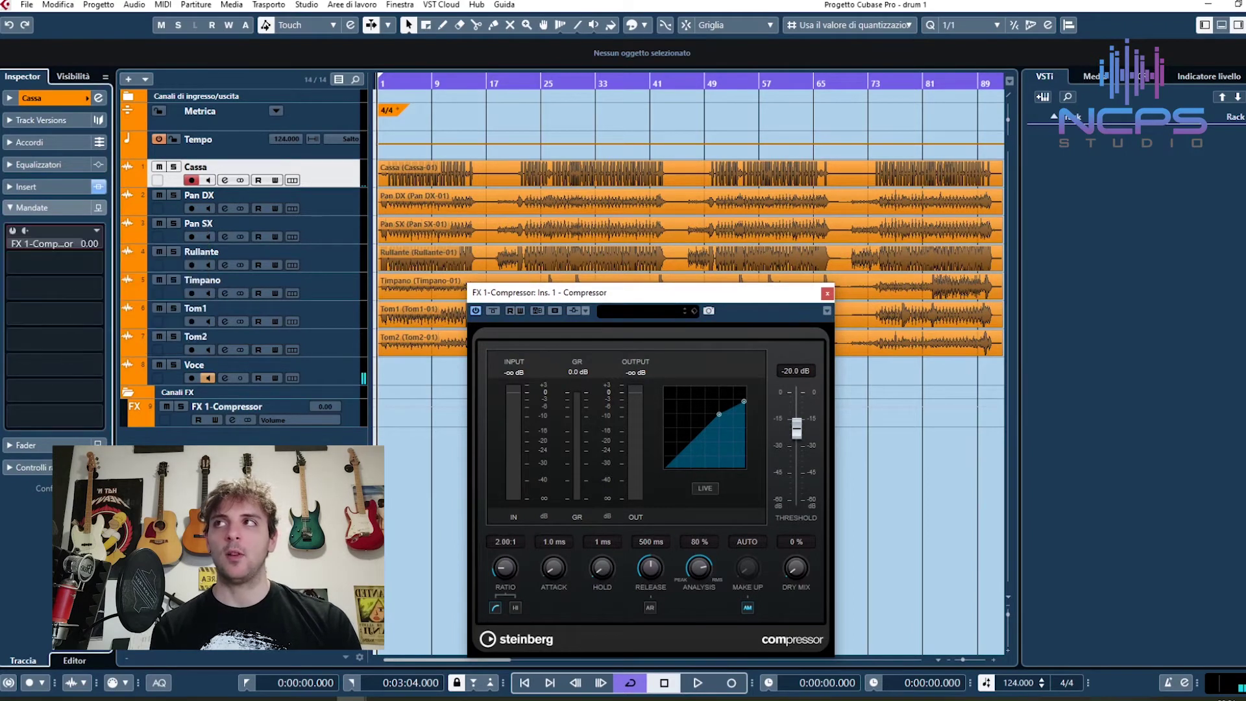
click(12, 231)
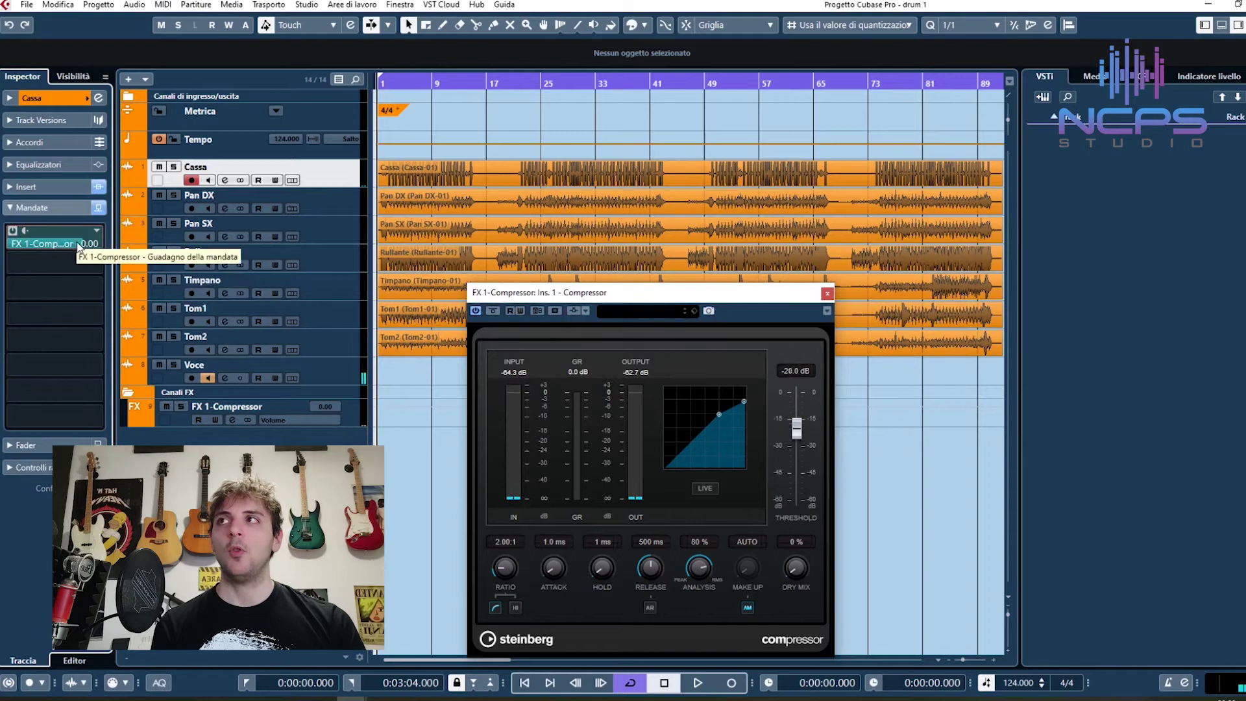
Try lower Cassa send levels to FX 1-Compressor, about -12.3 dB and fully down, resetting the level to 0 each time
drag(78, 246, 41, 249)
double_click(50, 244)
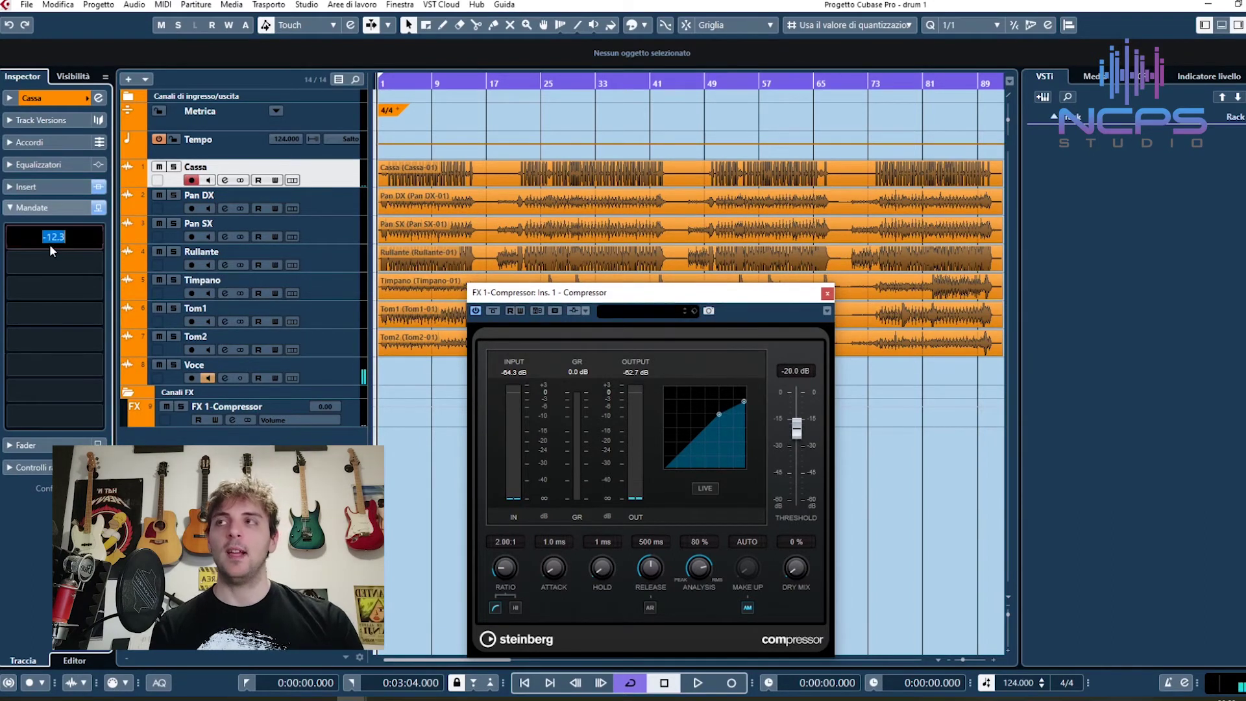
text(0)
key(Return)
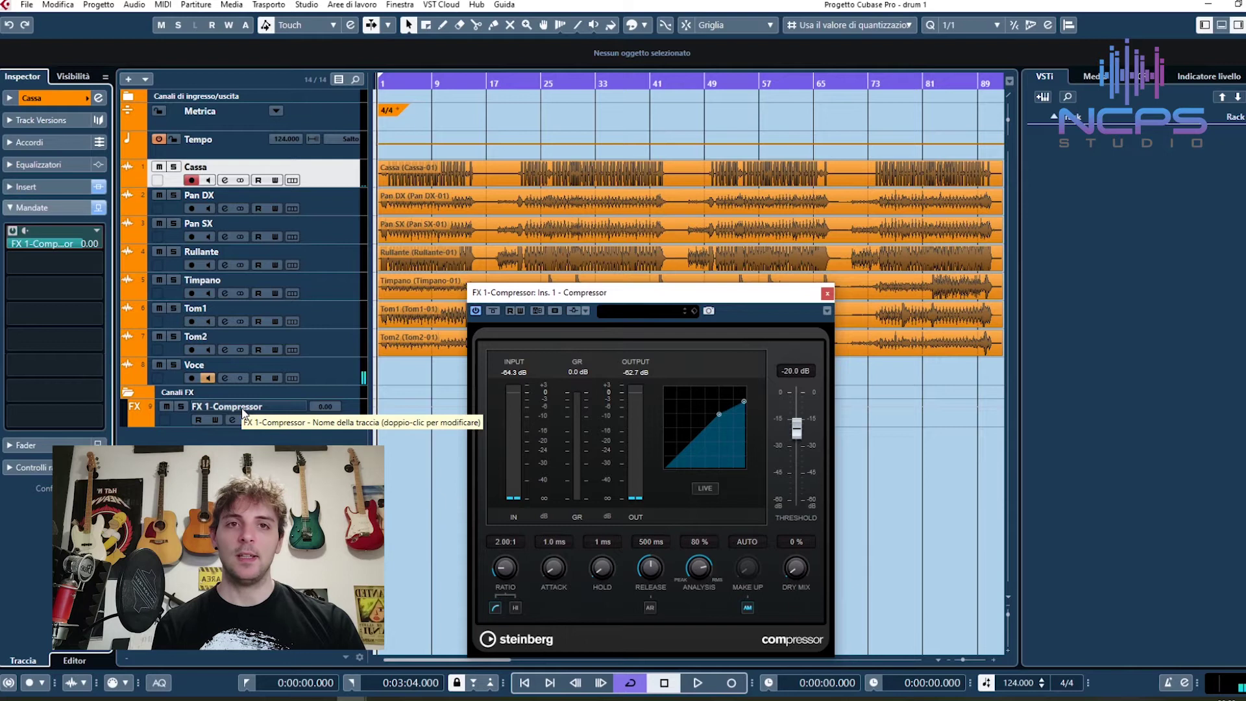
drag(78, 245, 33, 247)
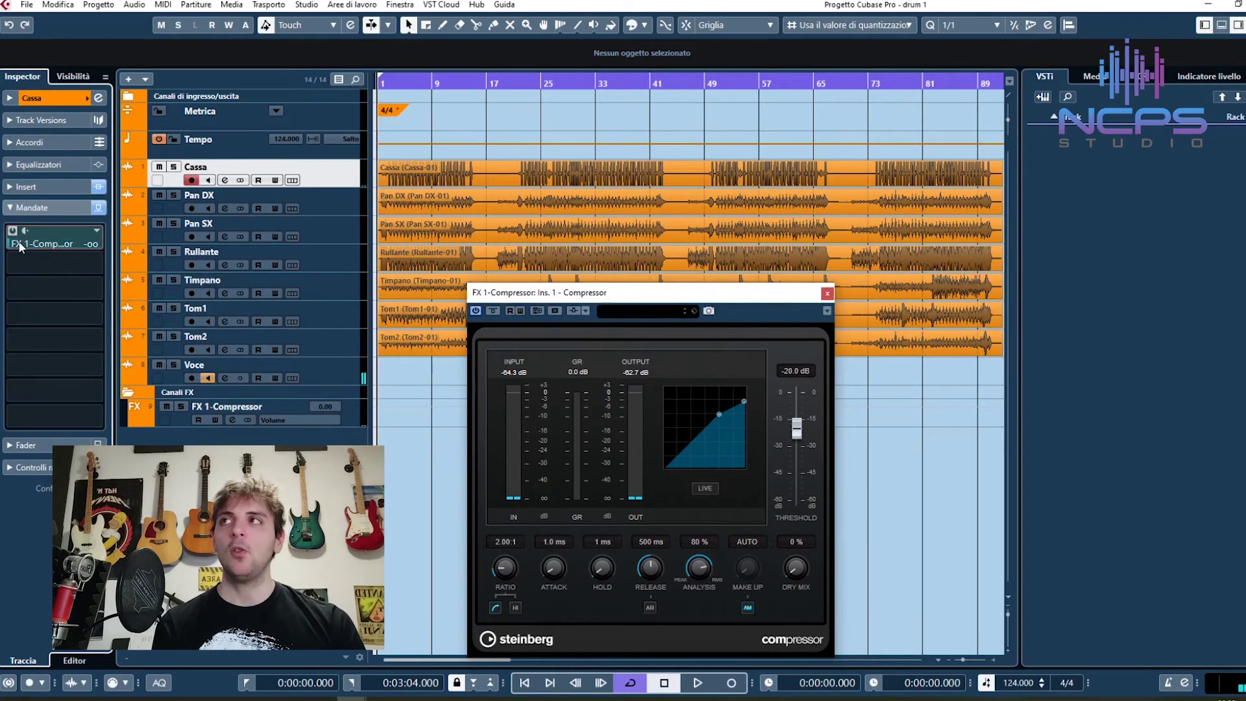
double_click(56, 244)
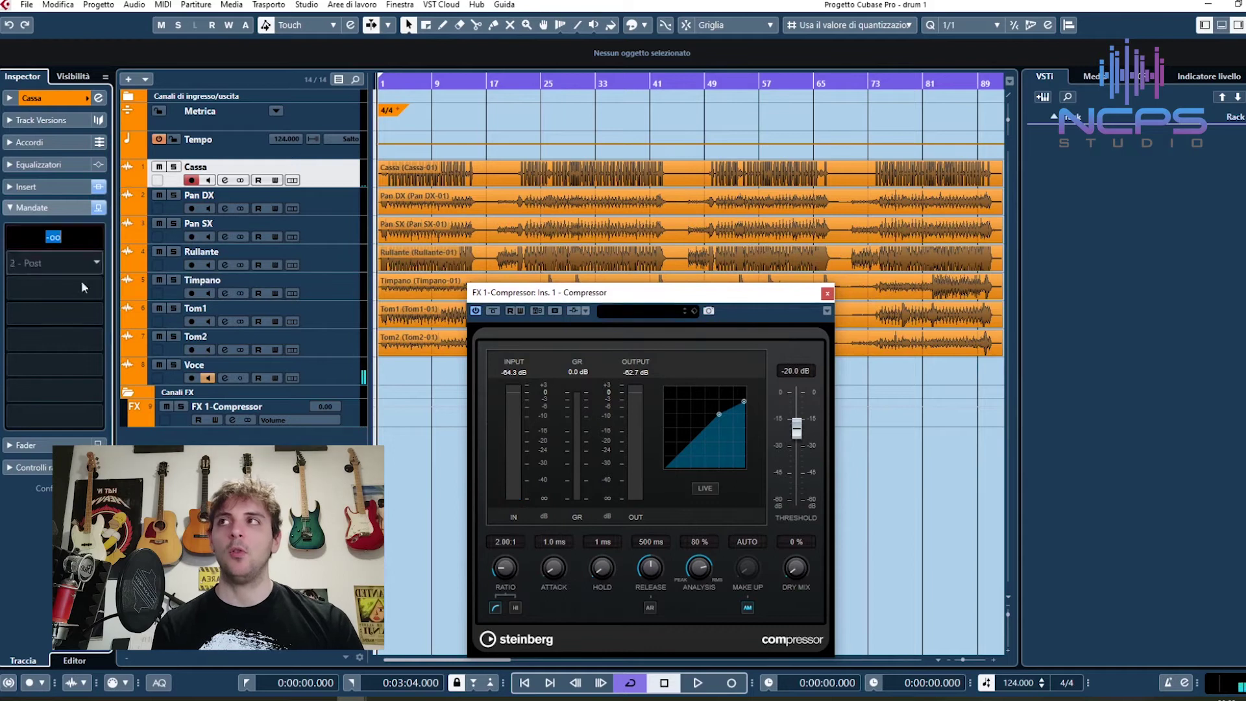
key(Return)
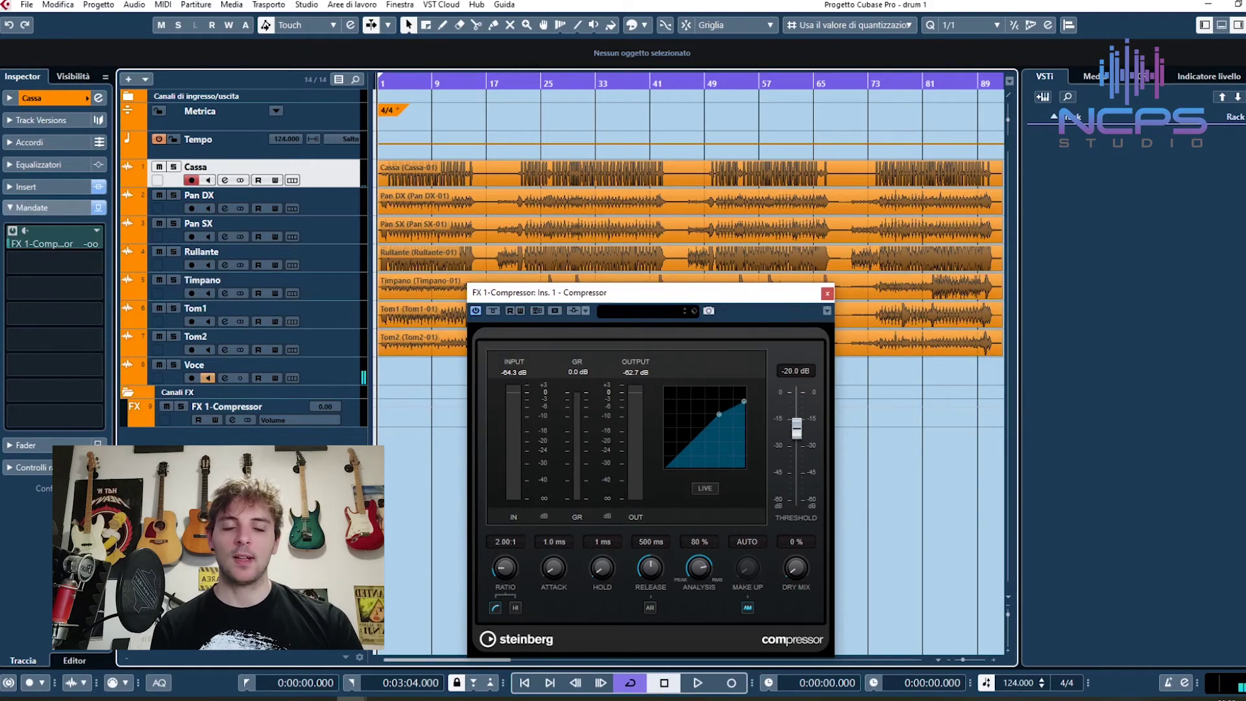
ctrl+click(56, 246)
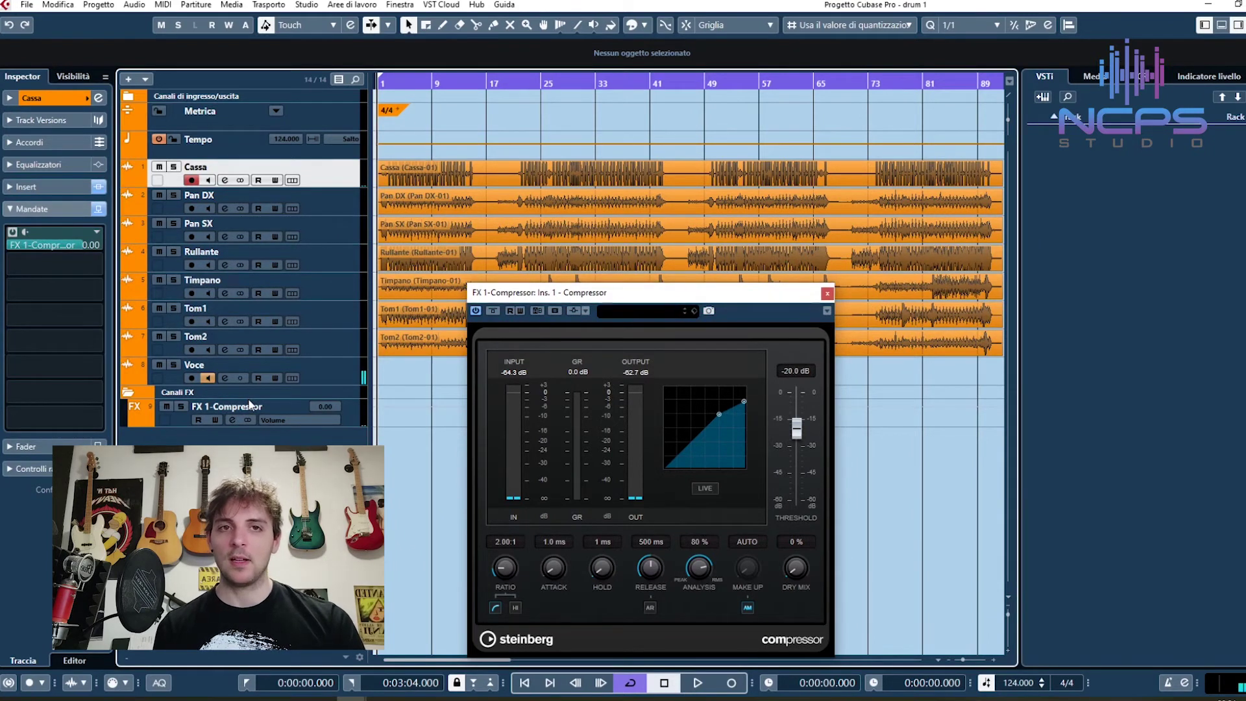
Open the Frequency EQ on the FX 1-Compressor channel and set band 8's filter type to High Shelf
click(251, 404)
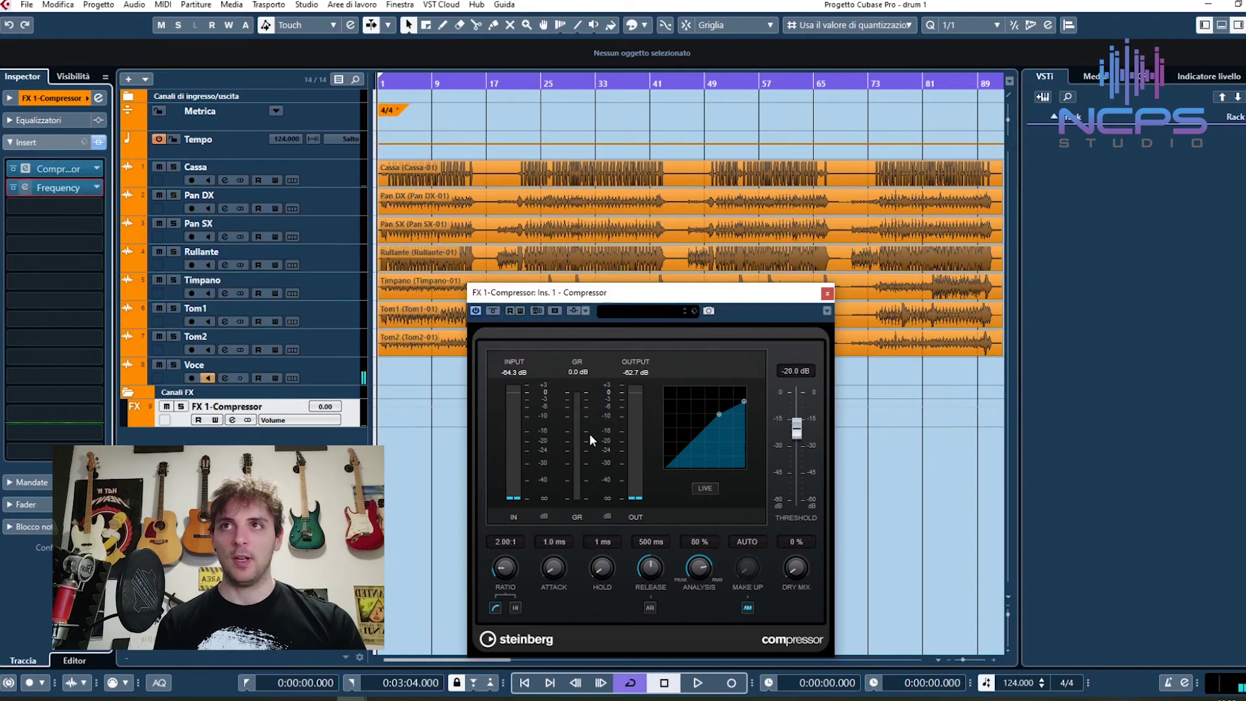
click(48, 190)
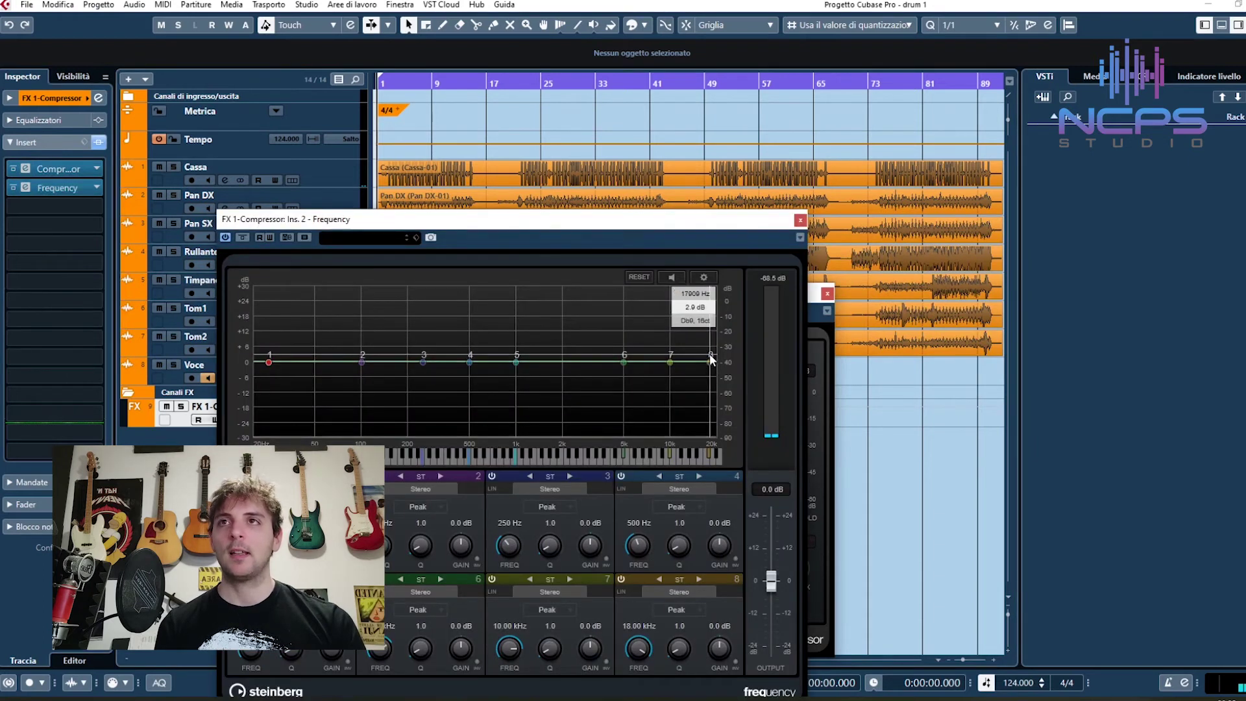
click(685, 613)
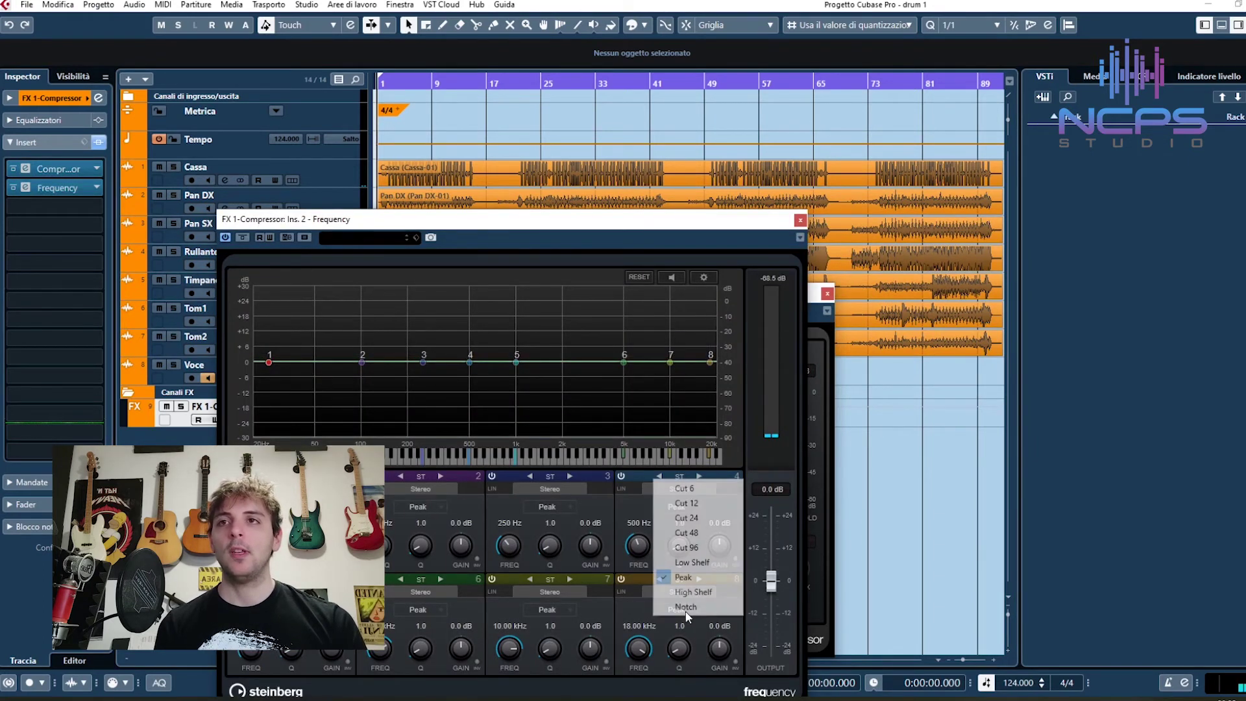
click(707, 592)
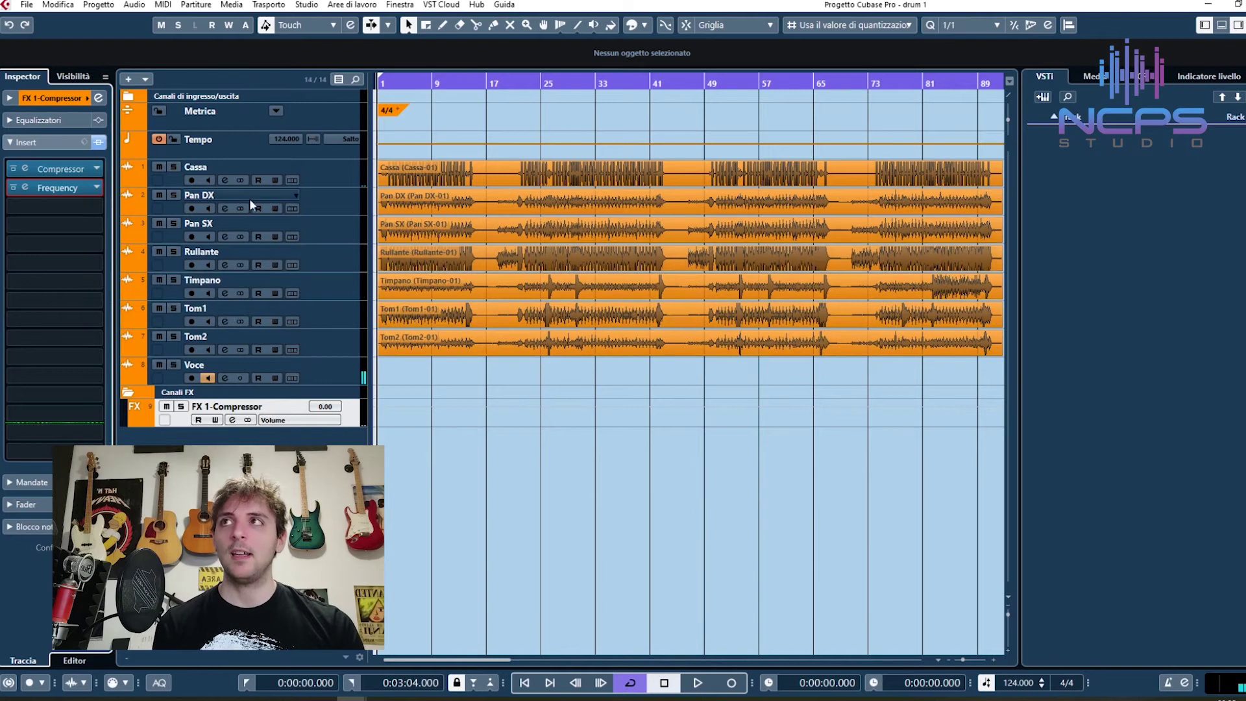
Assign the Rullante track's first send to FX 1-Compressor
click(323, 175)
click(302, 262)
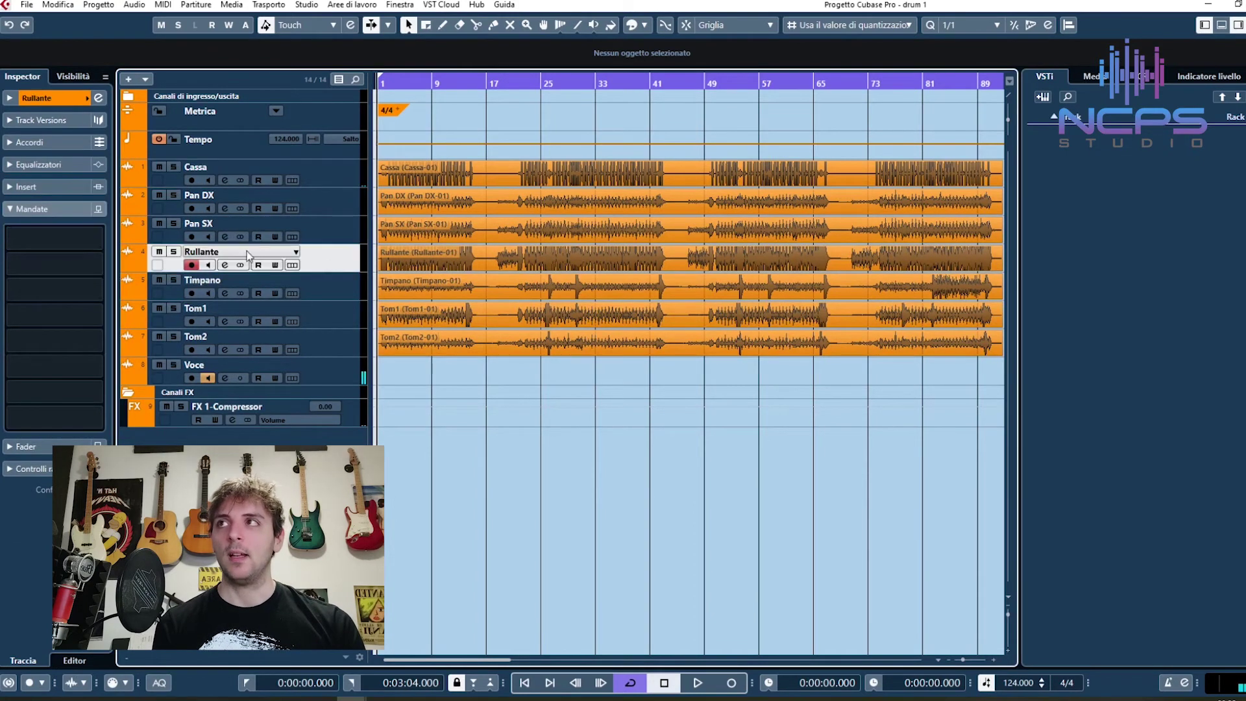
click(94, 238)
click(76, 291)
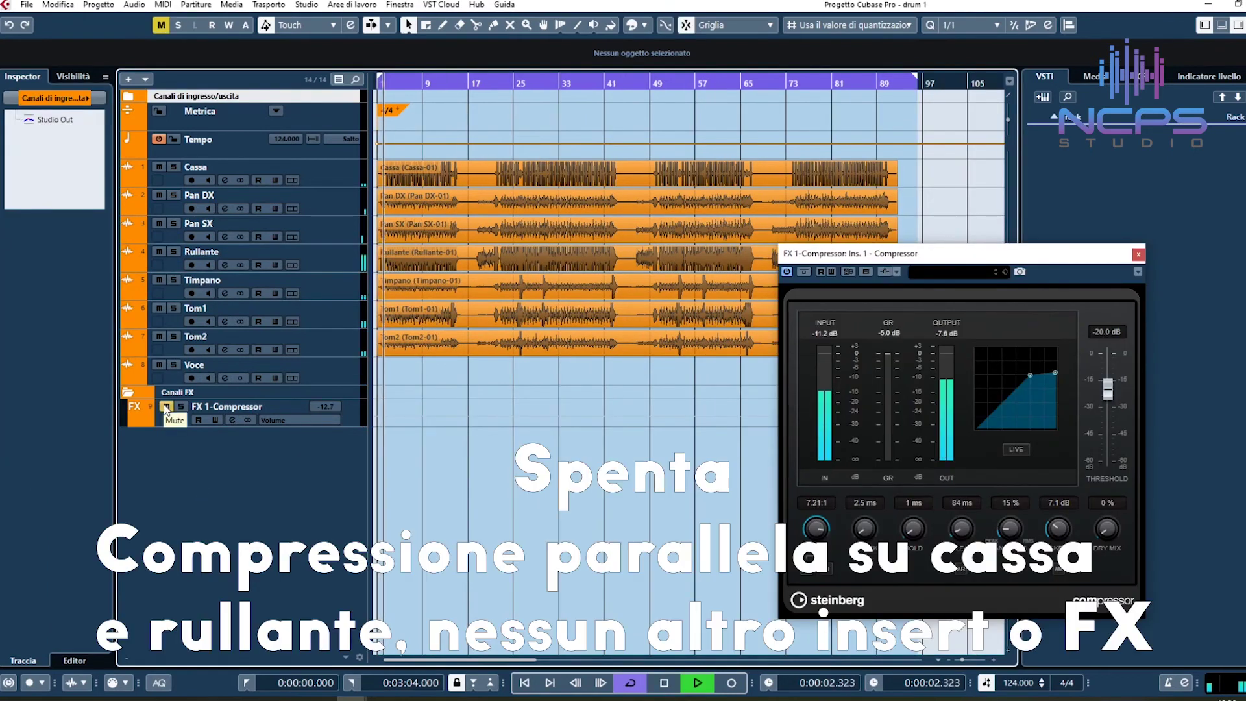
Toggle mute on the FX 1-Compressor channel repeatedly during playback to compare the drums with and without parallel compression
click(165, 407)
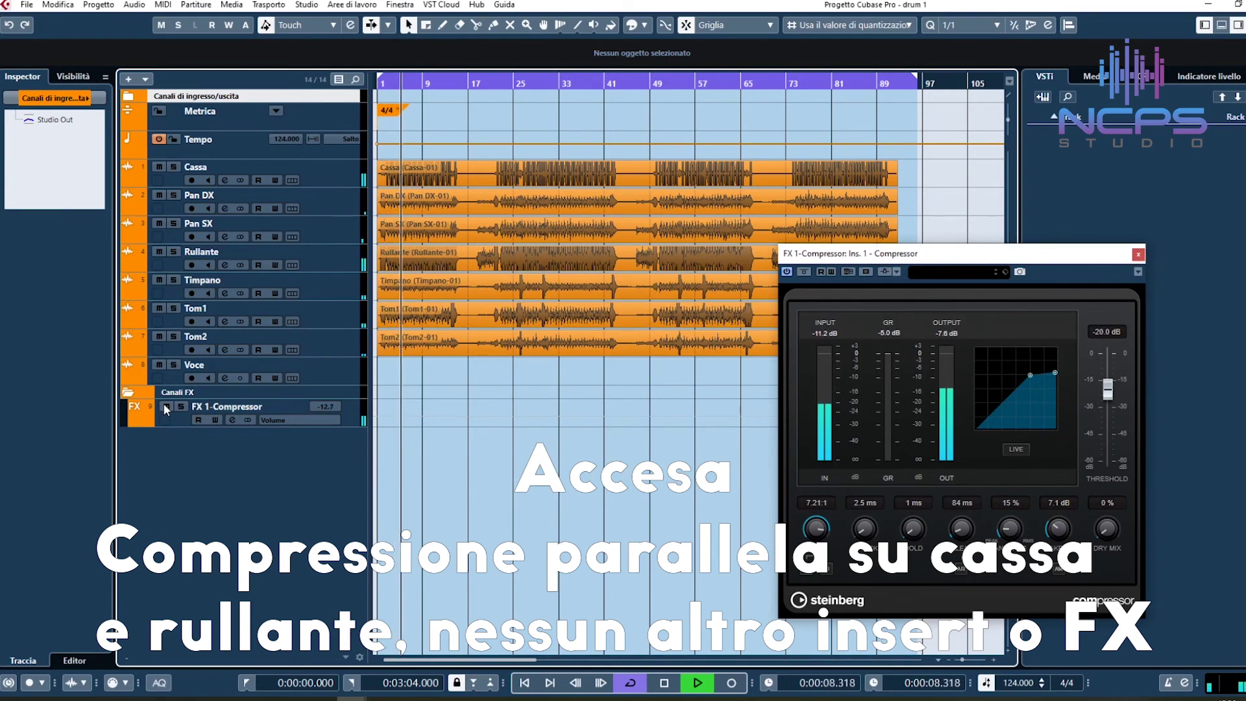
click(165, 407)
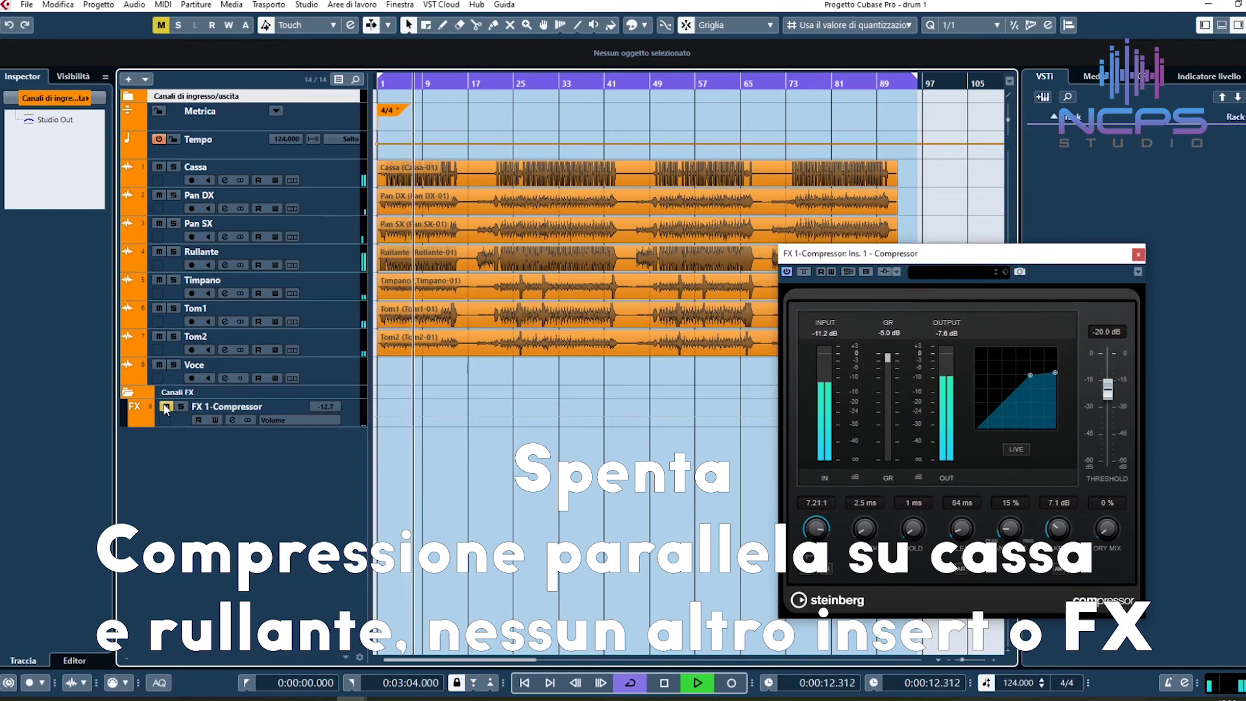
click(165, 407)
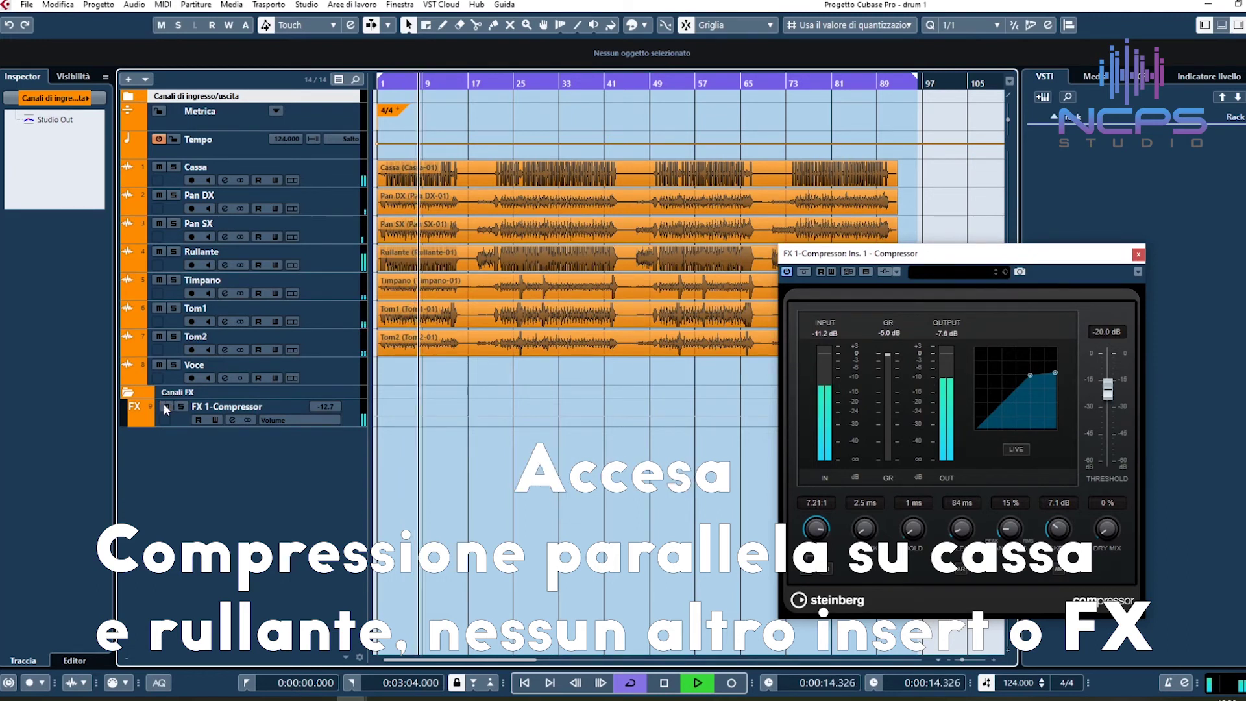
click(166, 406)
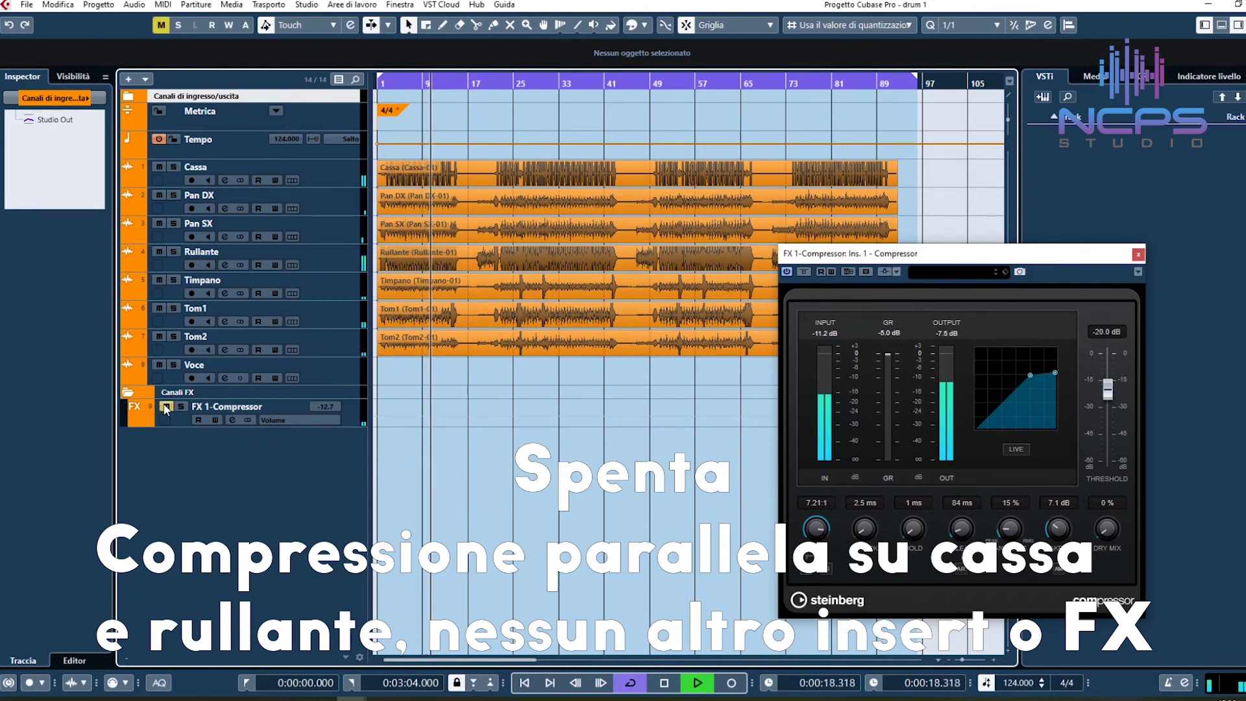
click(166, 407)
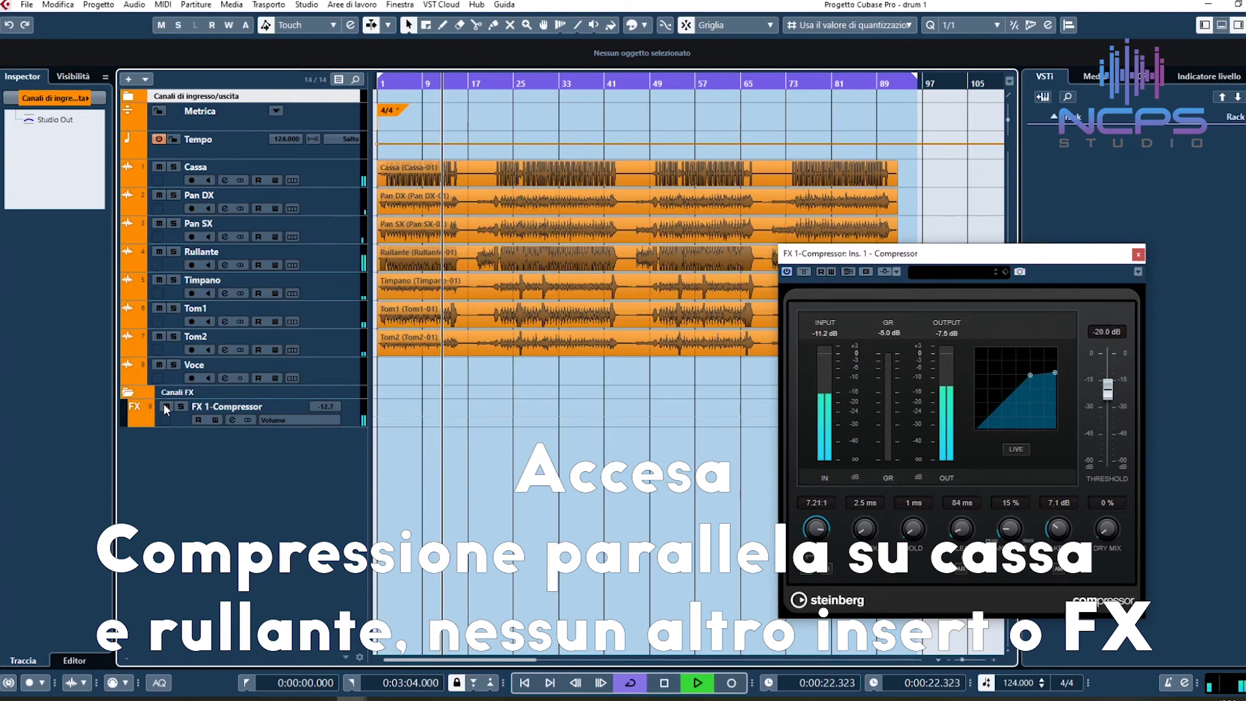
click(166, 407)
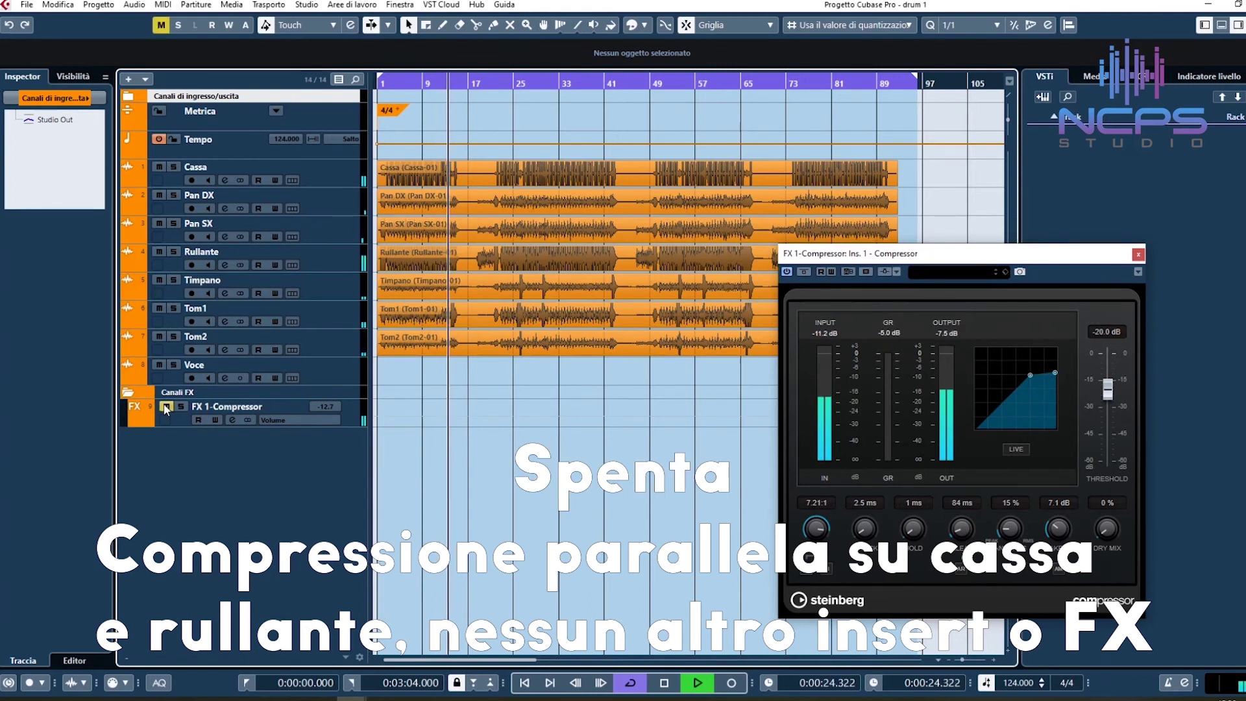